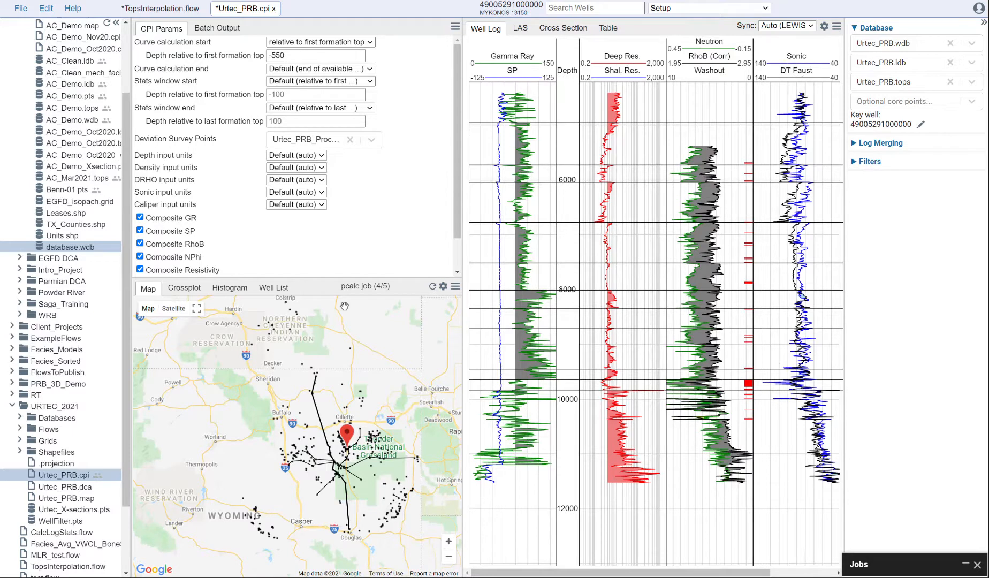
Set the well map's displayed property to Structure Map for the Niobrara formation.
click(444, 290)
click(387, 337)
middle_click(405, 389)
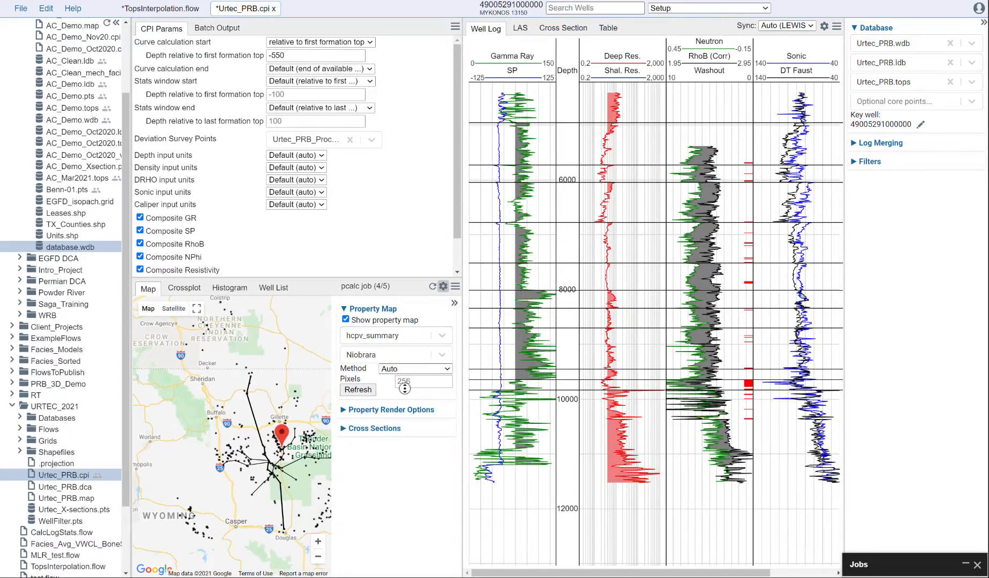
click(442, 336)
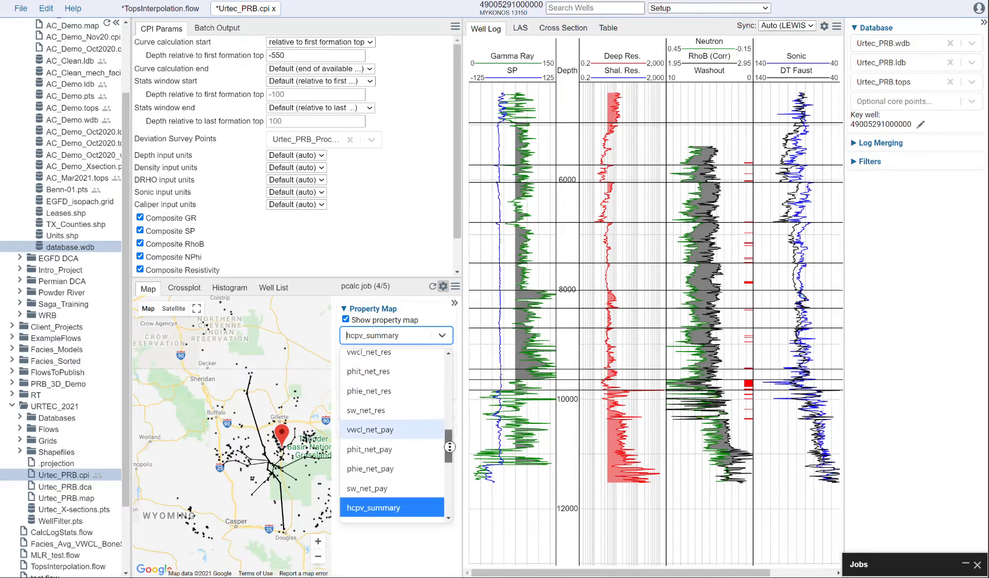
scroll(450, 447, up, 10)
click(374, 363)
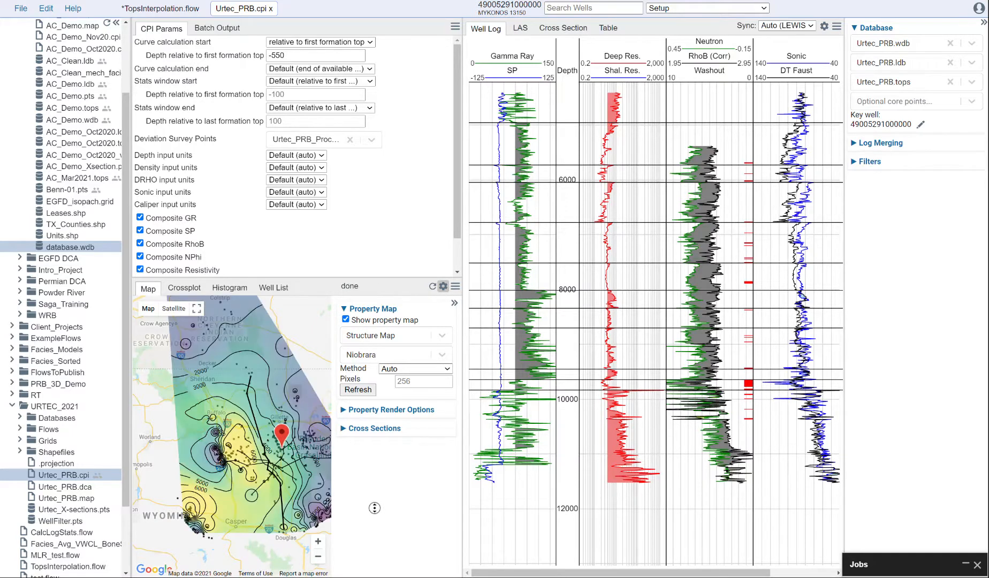
Select the well just north of the key well on the structure map to display its logs and parameters.
scroll(276, 438, down, 1)
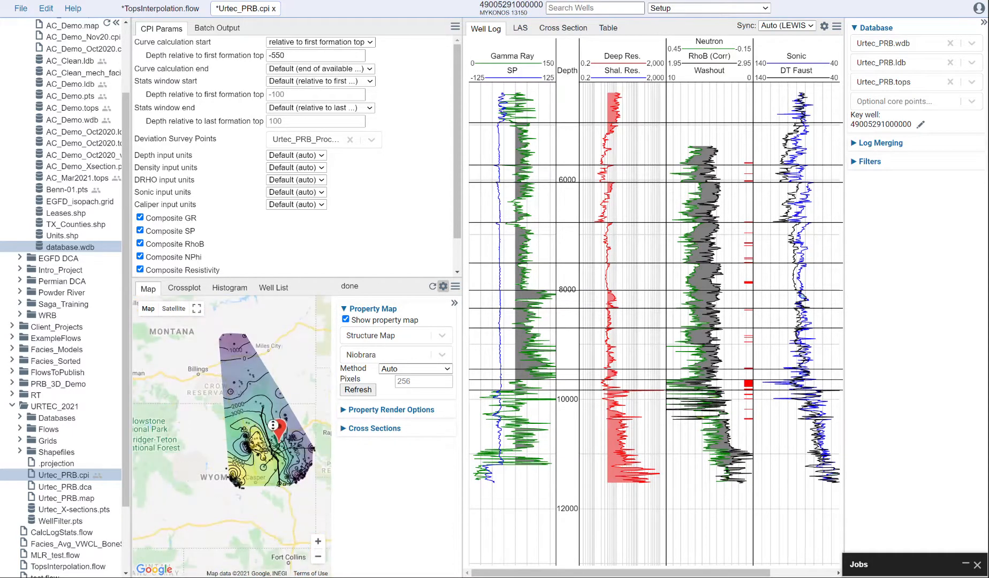
drag(275, 408, 263, 412)
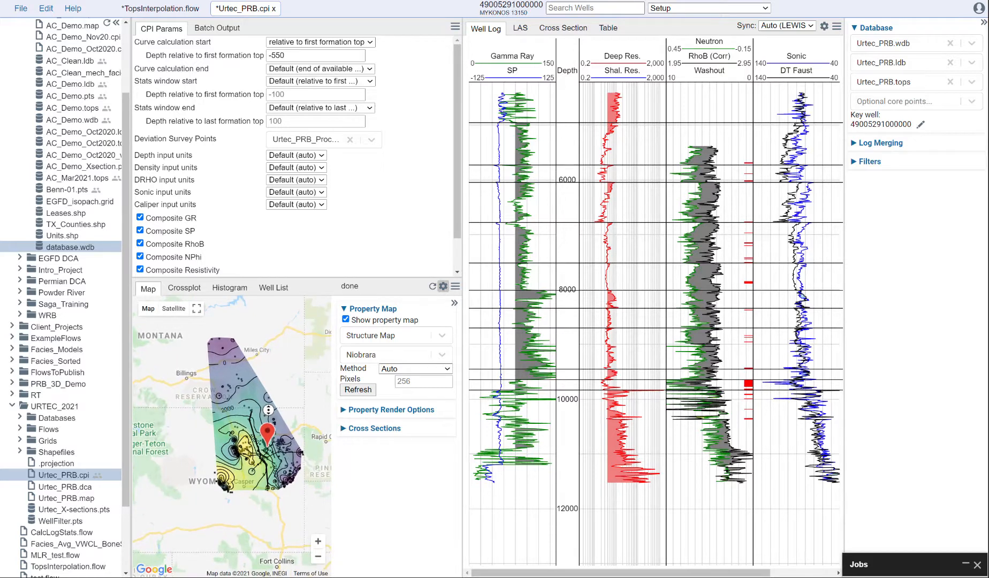
click(267, 410)
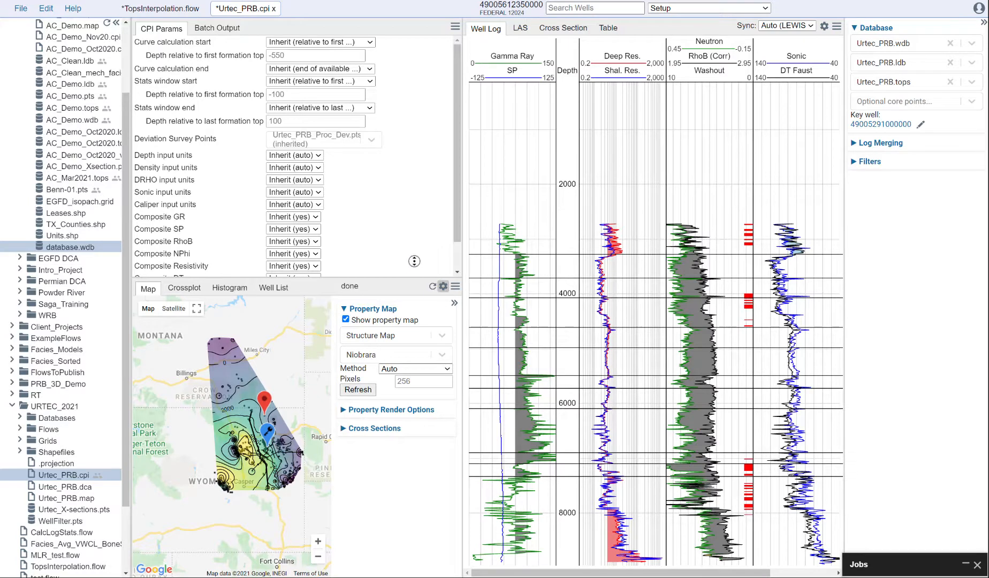
scroll(414, 258, down, 1)
scroll(413, 258, up, 1)
Switch to TopsInterpolation.flow and review the settings of its LogInput, PointsInput, TopsInterp and TopsOutput stages.
click(169, 11)
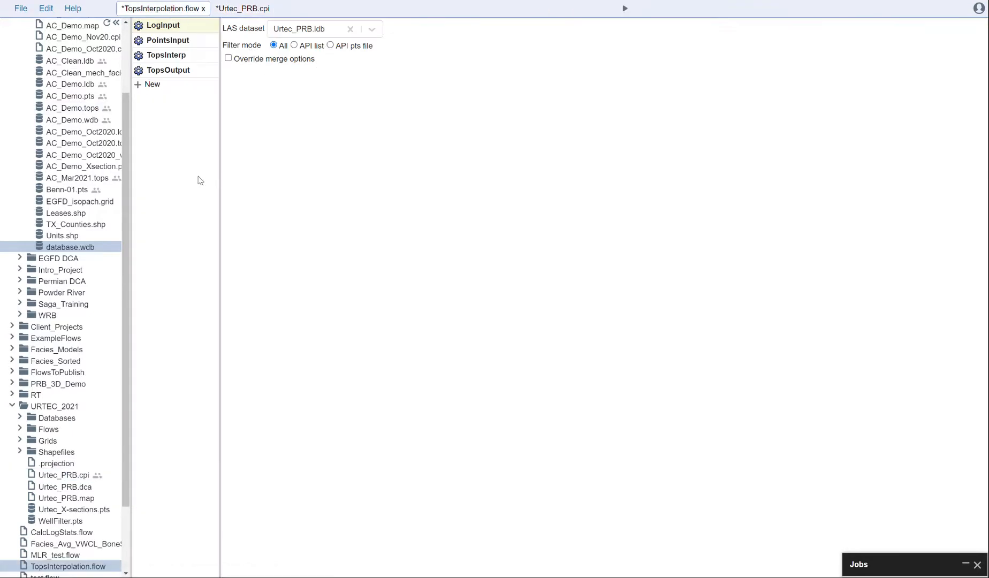
drag(124, 146, 128, 70)
click(20, 8)
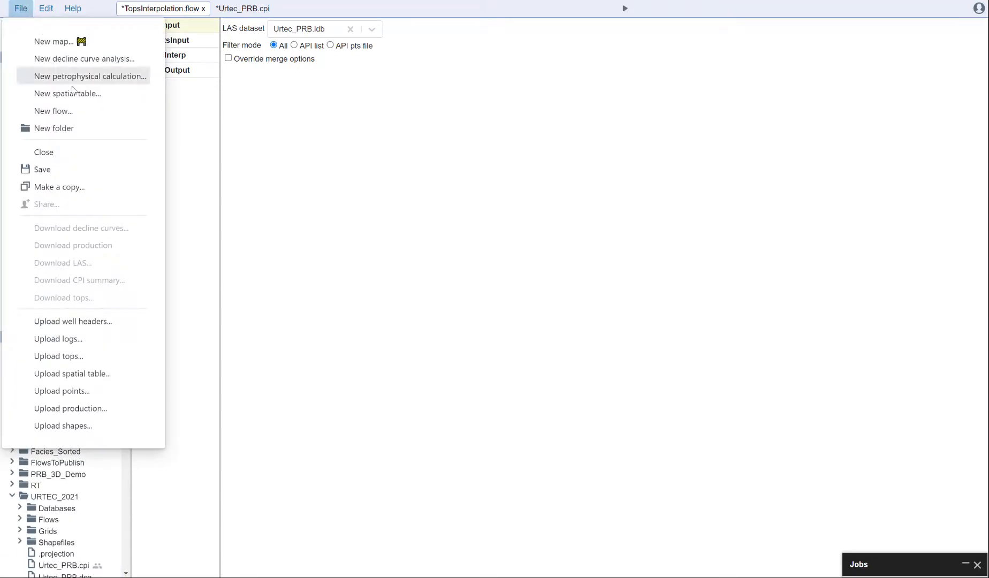
click(383, 153)
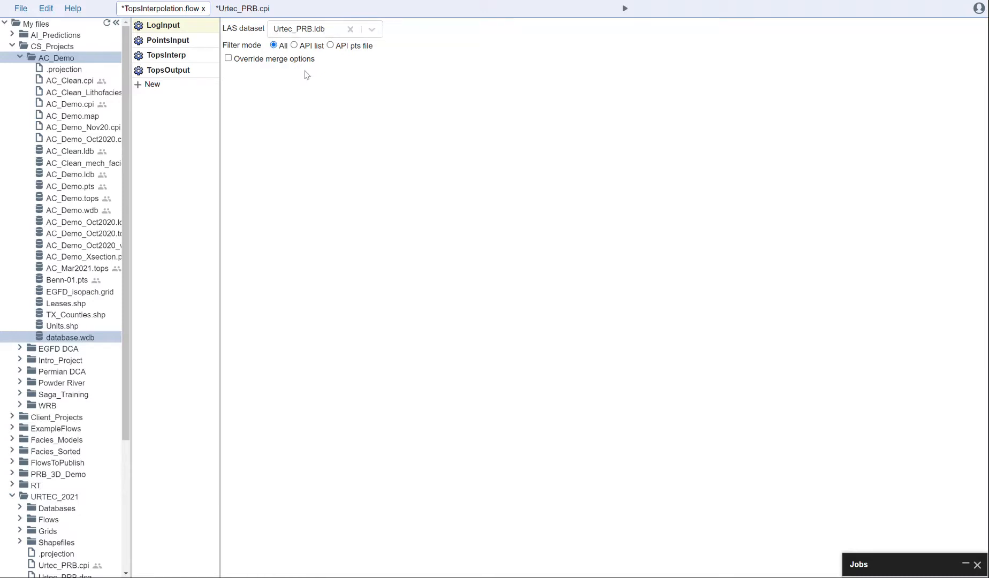
click(181, 40)
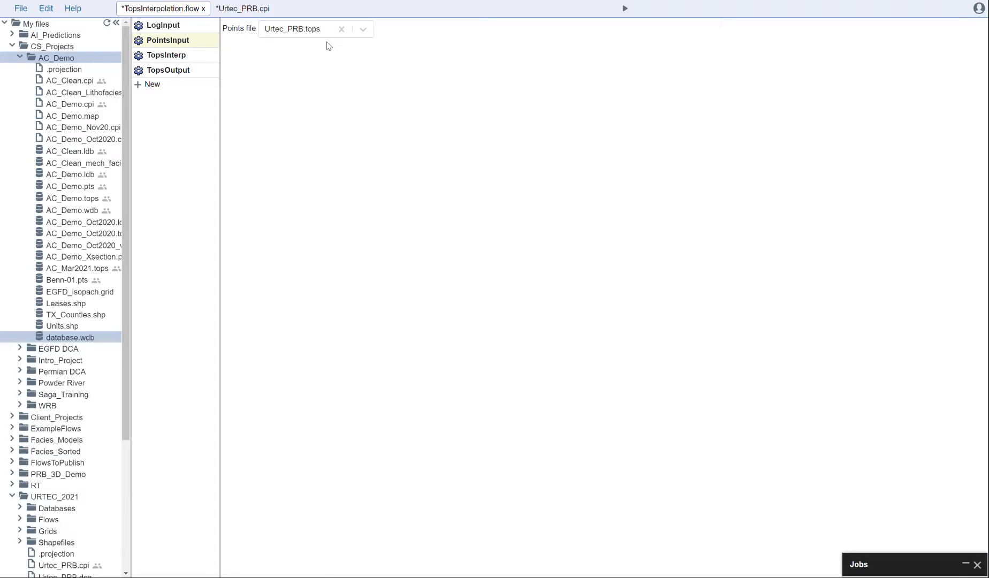
click(184, 56)
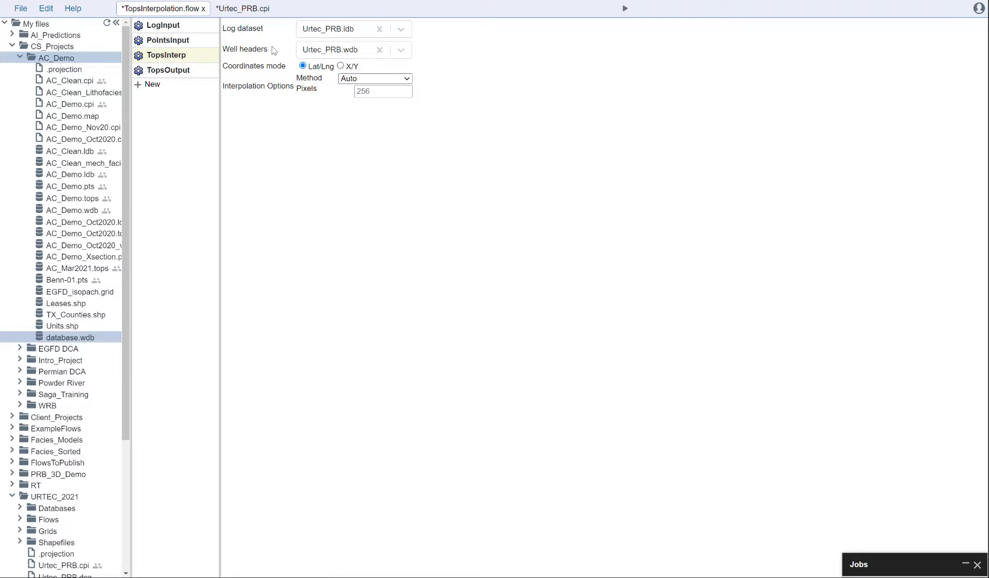
click(163, 70)
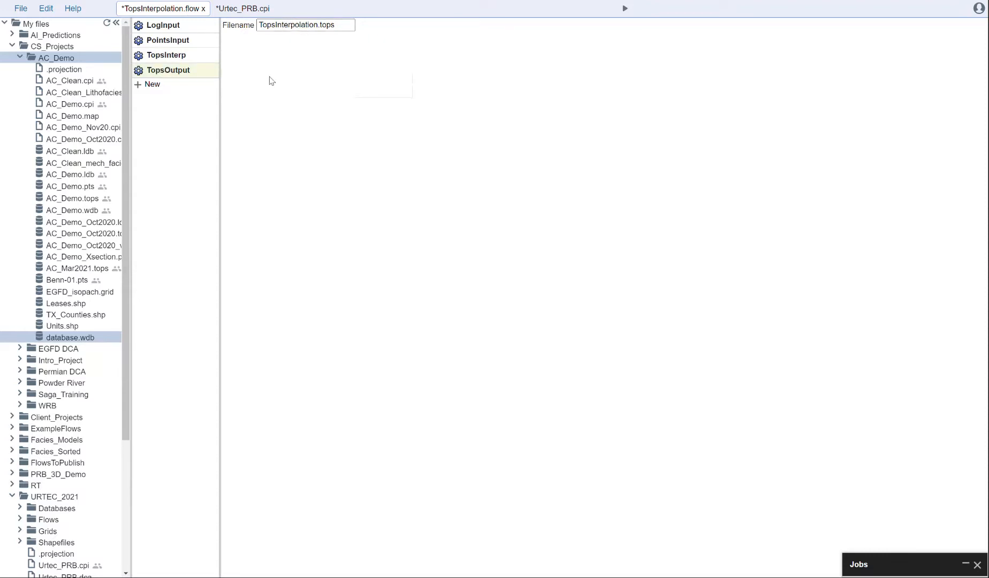
Run the TopsInterpolation flow and minimise the job list.
click(625, 9)
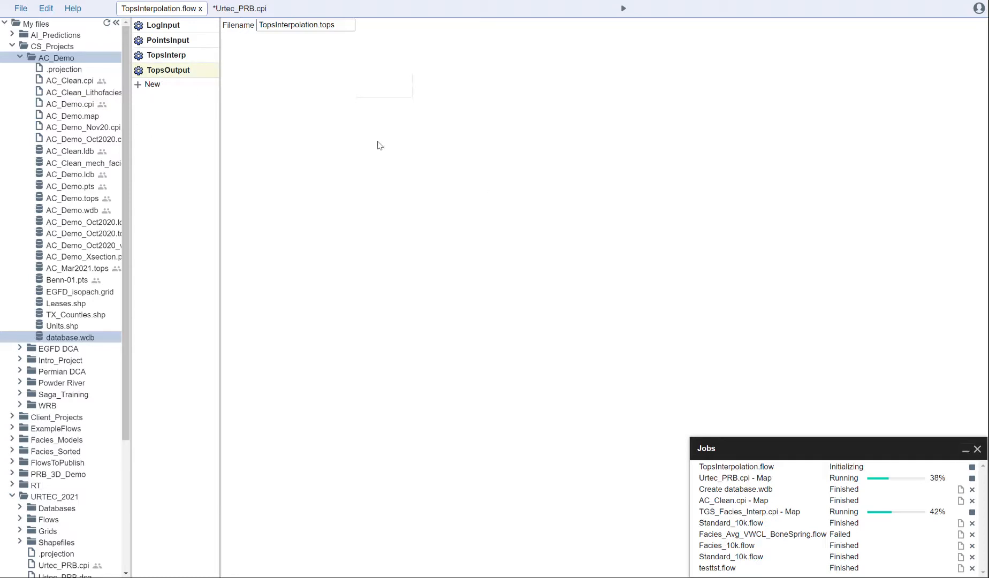
click(966, 451)
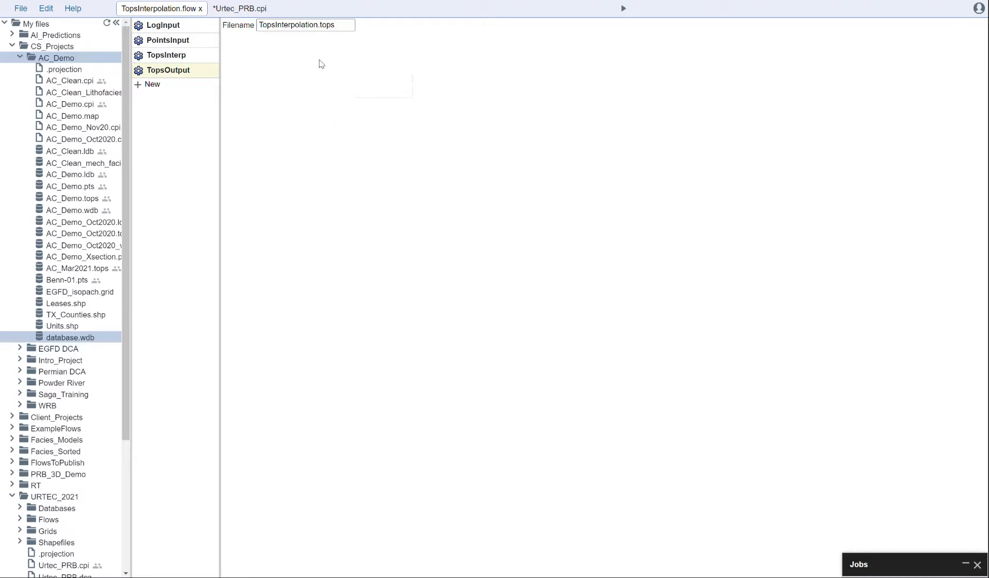
Recheck the flow's LAS dataset, tops points file and TopsInterp interpolation options.
click(168, 24)
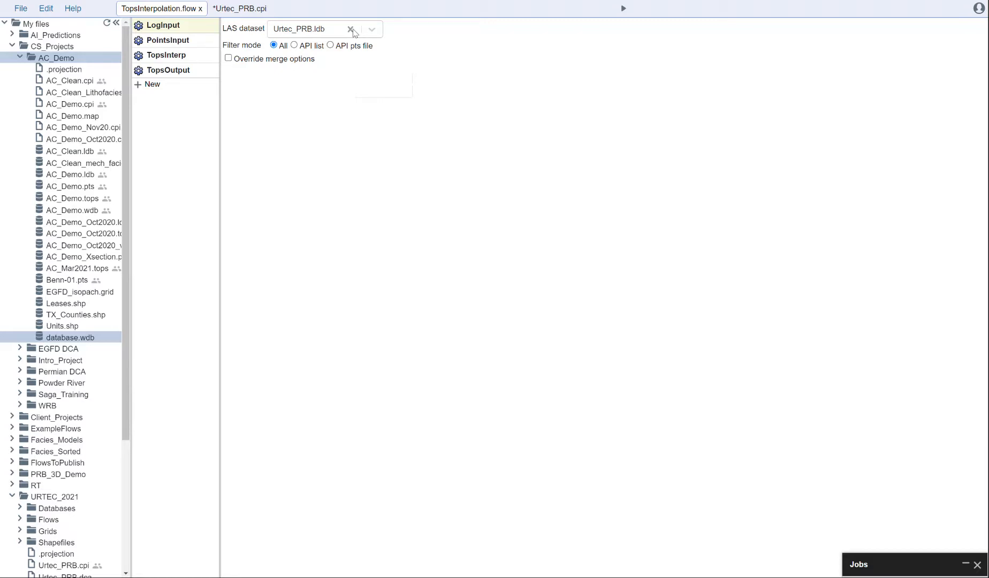
click(183, 40)
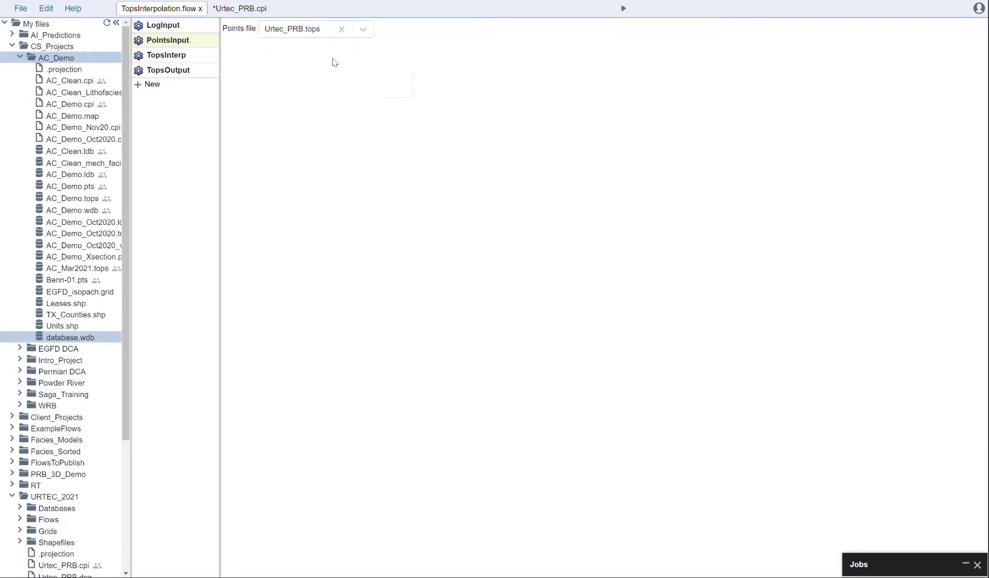
click(152, 55)
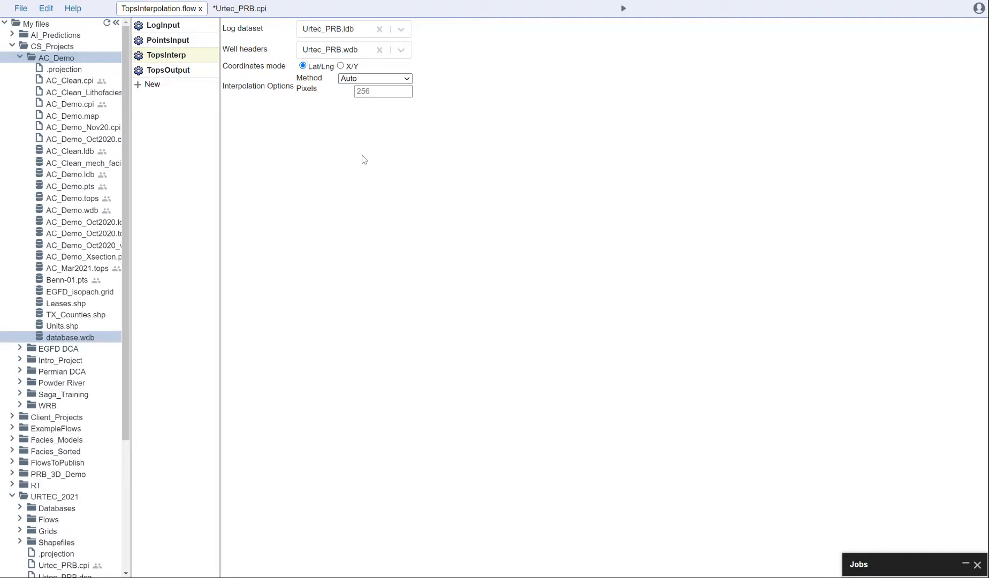
Return to Urtec_PRB.cpi and examine the contours and well coverage on the Niobrara structure map.
click(243, 10)
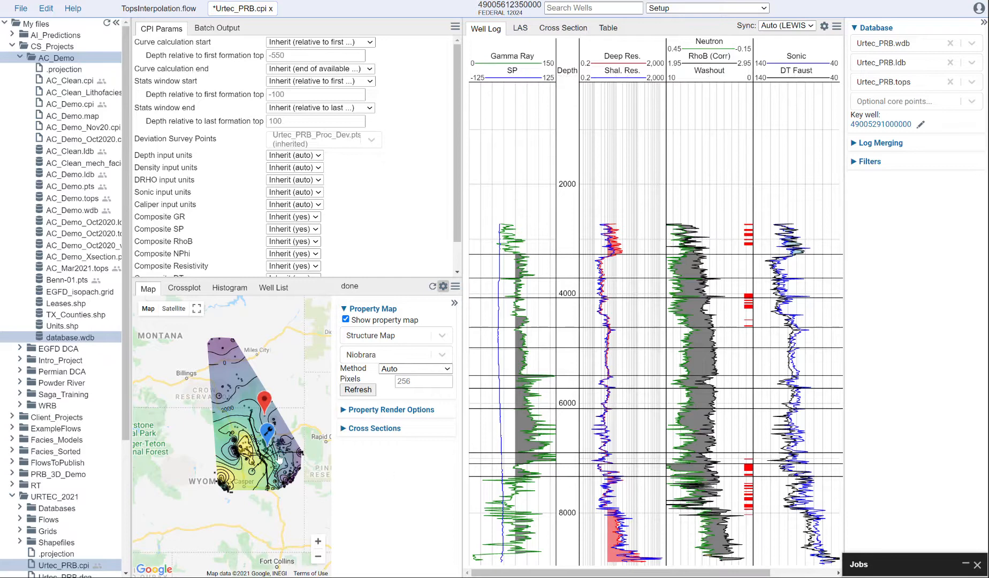
drag(124, 426, 135, 559)
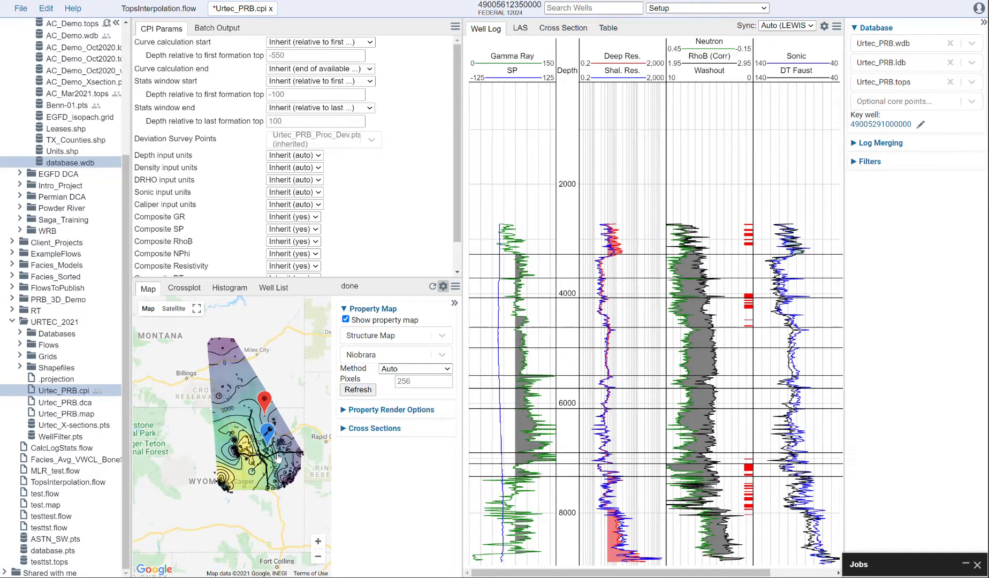
scroll(238, 417, up, 3)
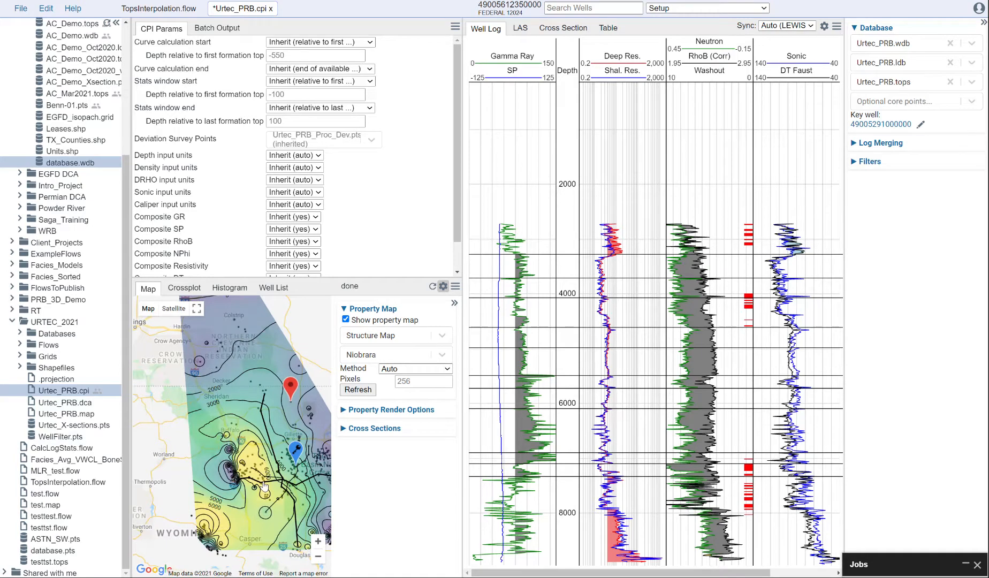
scroll(264, 486, down, 3)
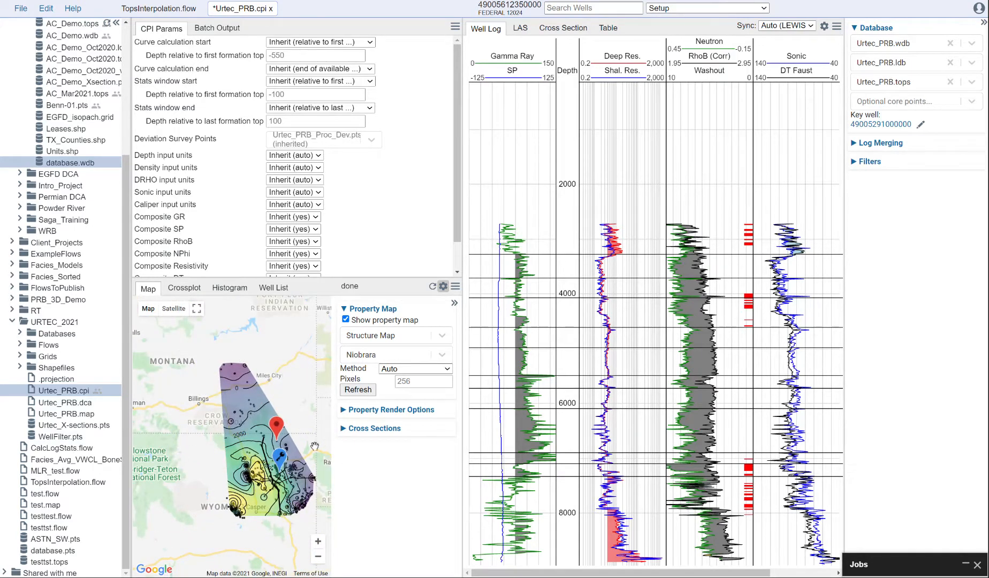
drag(301, 444, 286, 438)
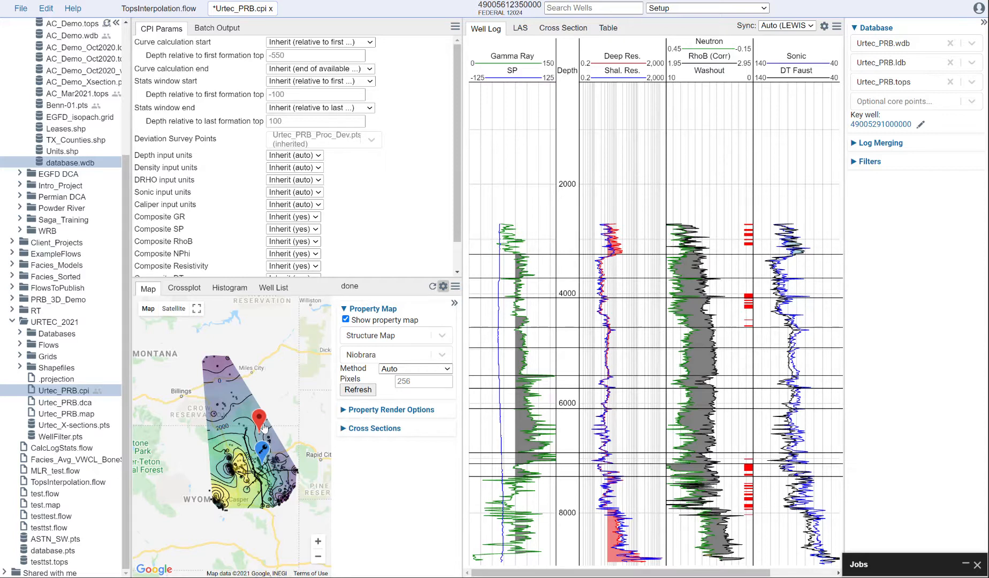
Change the structure map's formation to Parkman and inspect its contours around the wells.
click(442, 336)
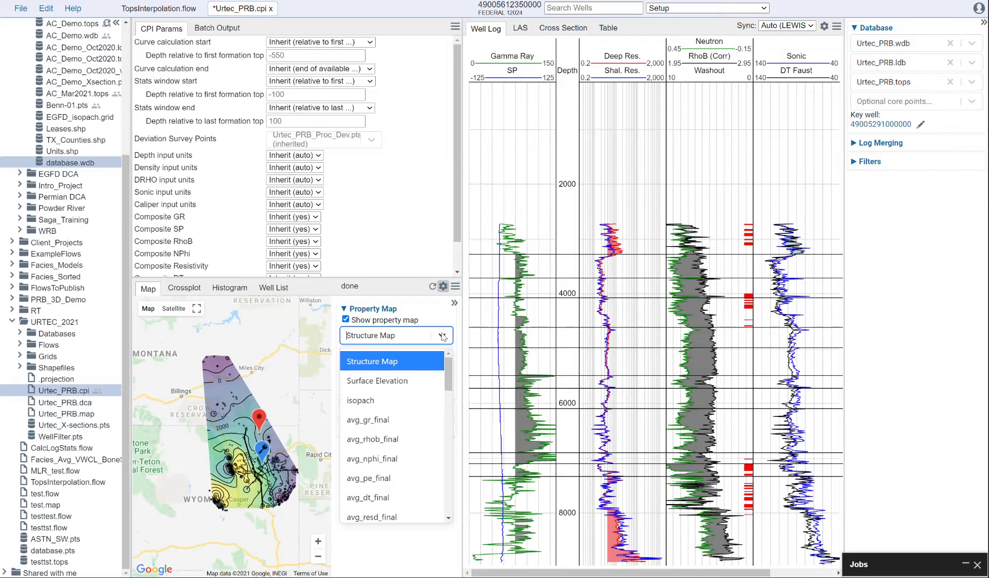
click(445, 314)
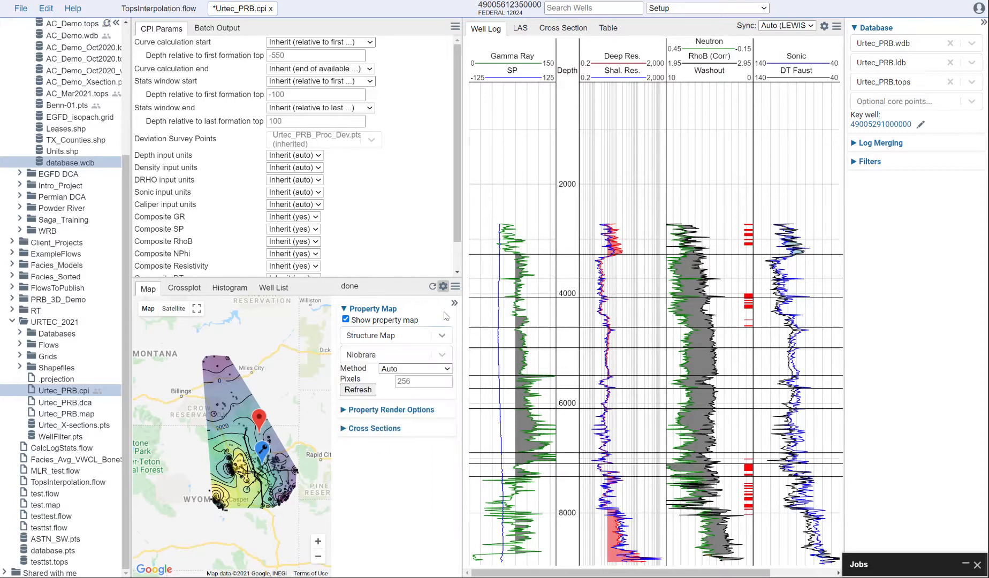
click(448, 356)
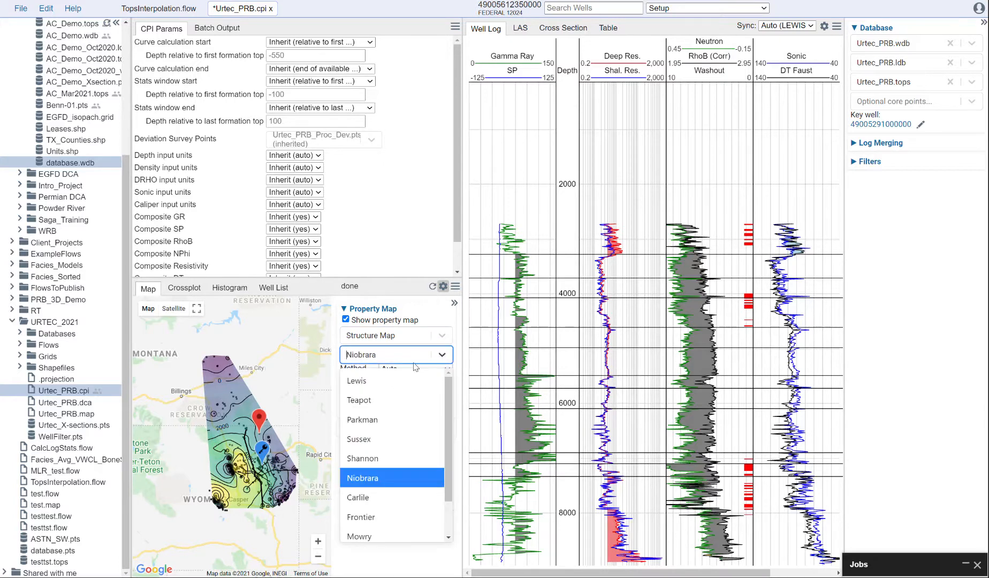
click(395, 424)
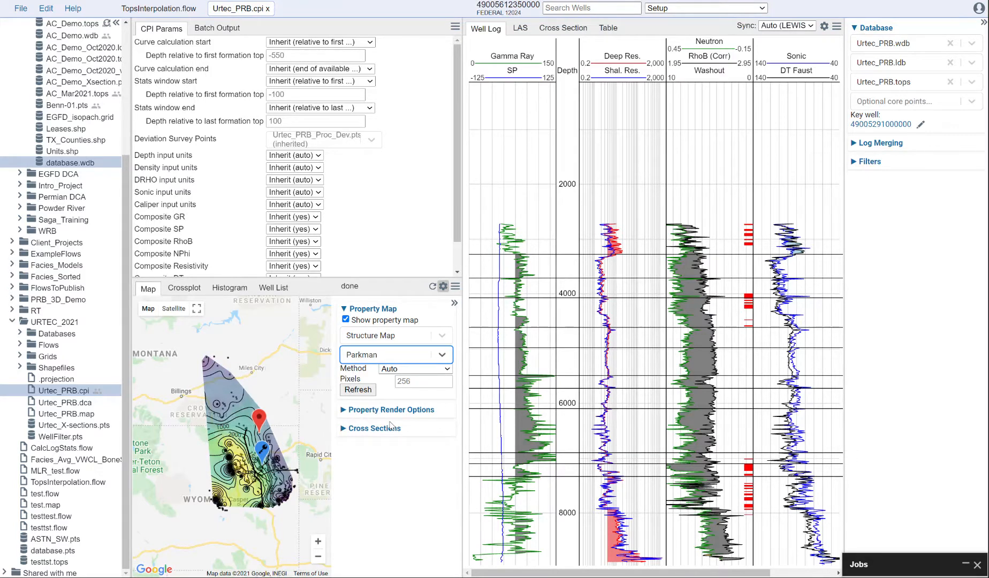
scroll(244, 479, up, 1)
scroll(281, 414, up, 1)
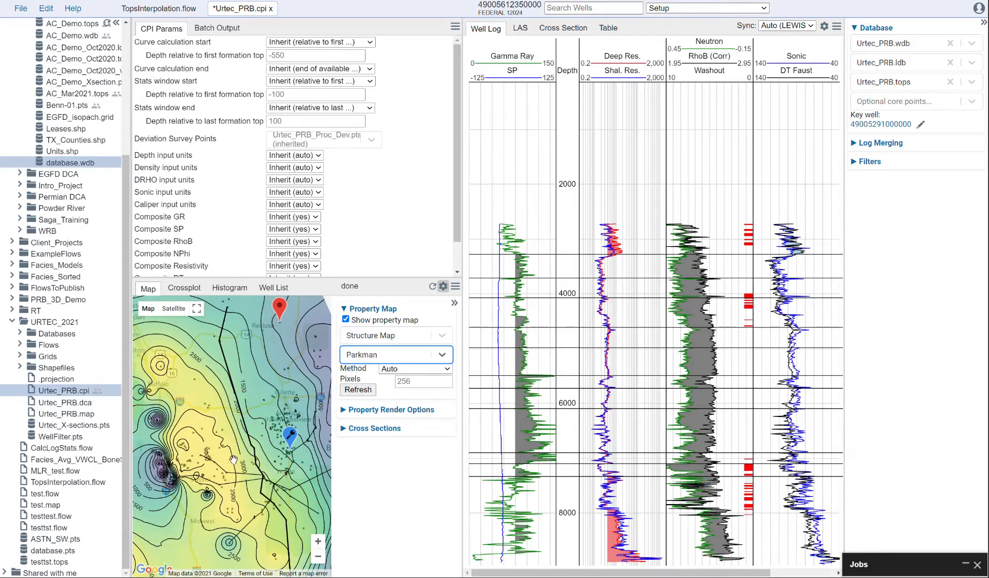
Check the progress of the running TopsInterpolation job, keeping the job list minimised once checked.
click(946, 572)
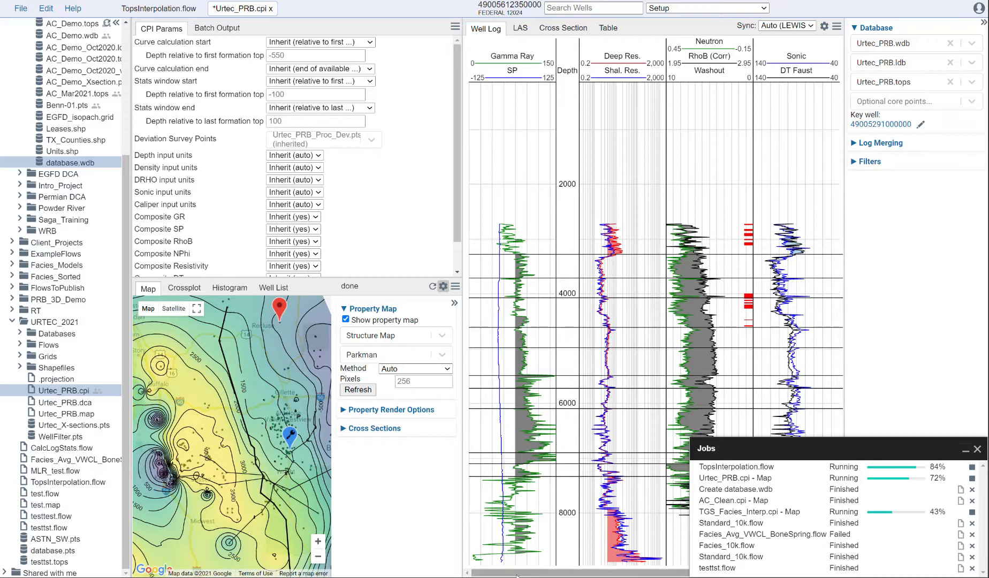
click(967, 450)
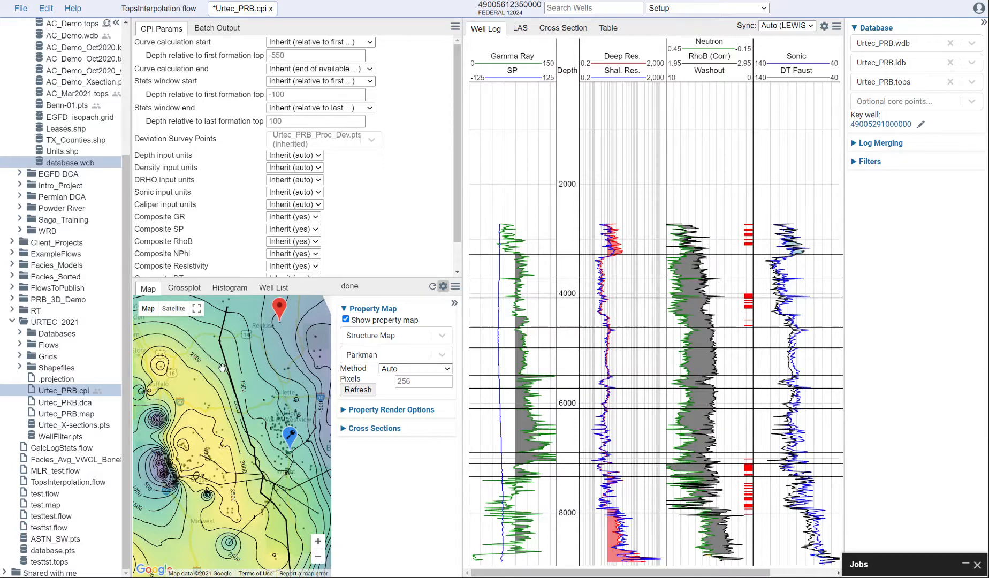
Widen the well log panel to show the formation top labels and zoom the depth scale to the logged interval.
scroll(248, 478, down, 1)
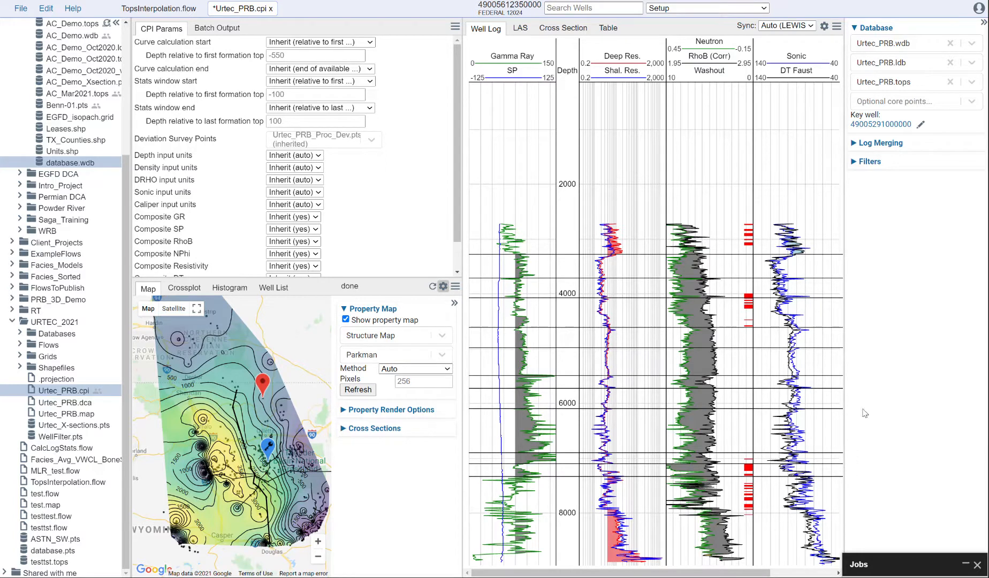
drag(461, 345, 387, 344)
drag(492, 202, 509, 530)
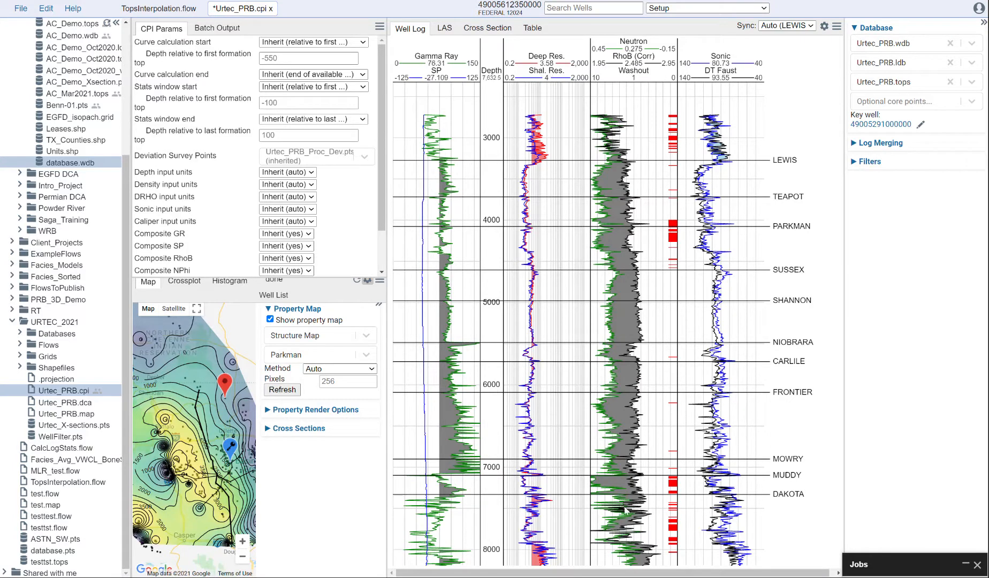
Check the TopsInterpolation job's status again and minimise the job list.
click(966, 566)
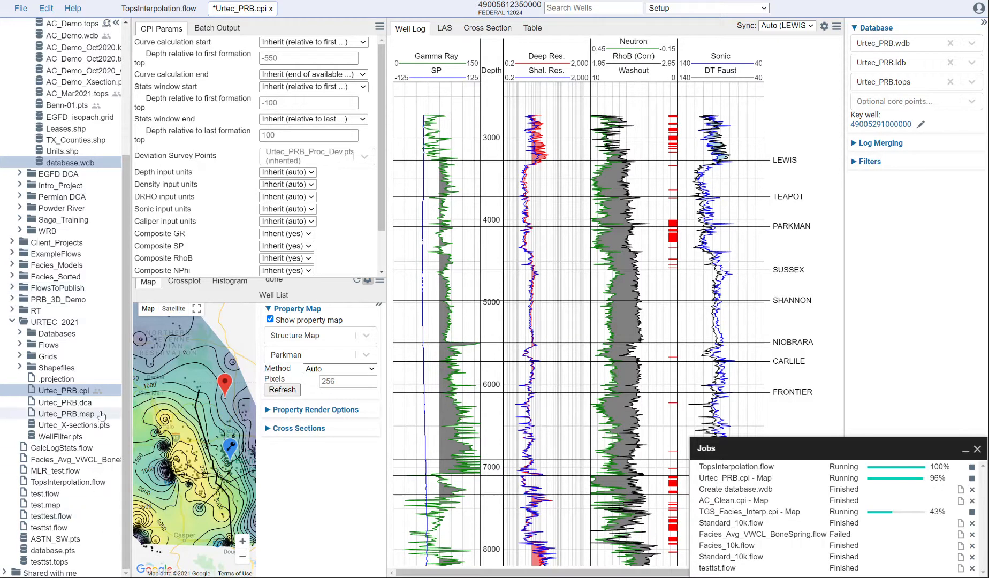
click(966, 450)
mouse_move(201, 167)
drag(129, 331, 128, 331)
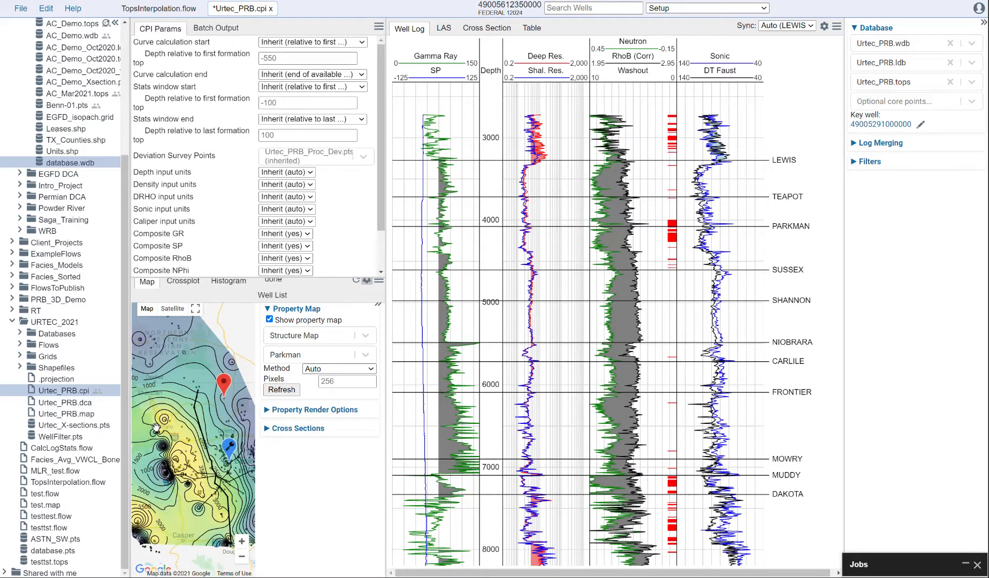
Bring up the job list to check for completion and open the generated TopsInterpolation.tops file.
click(963, 564)
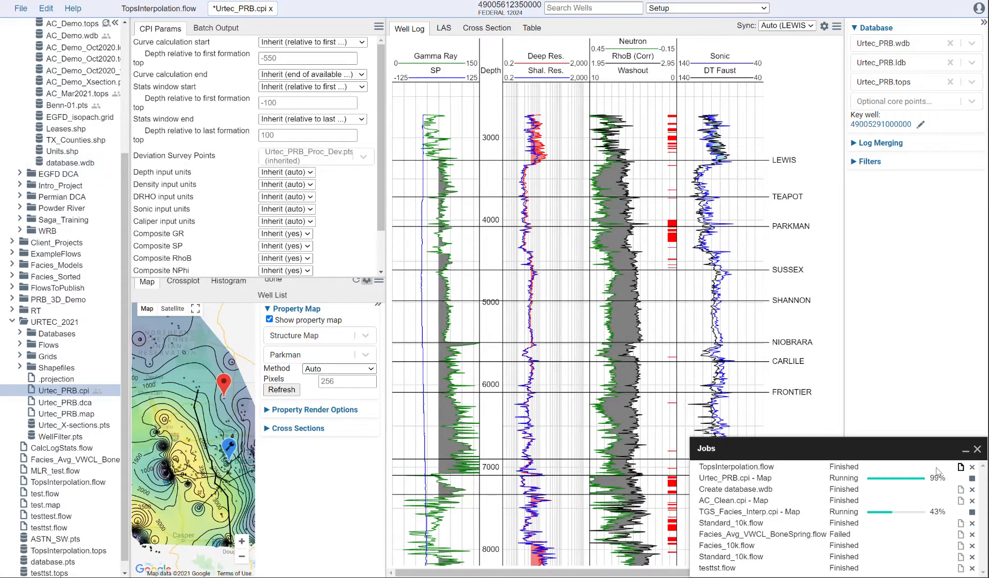
click(68, 551)
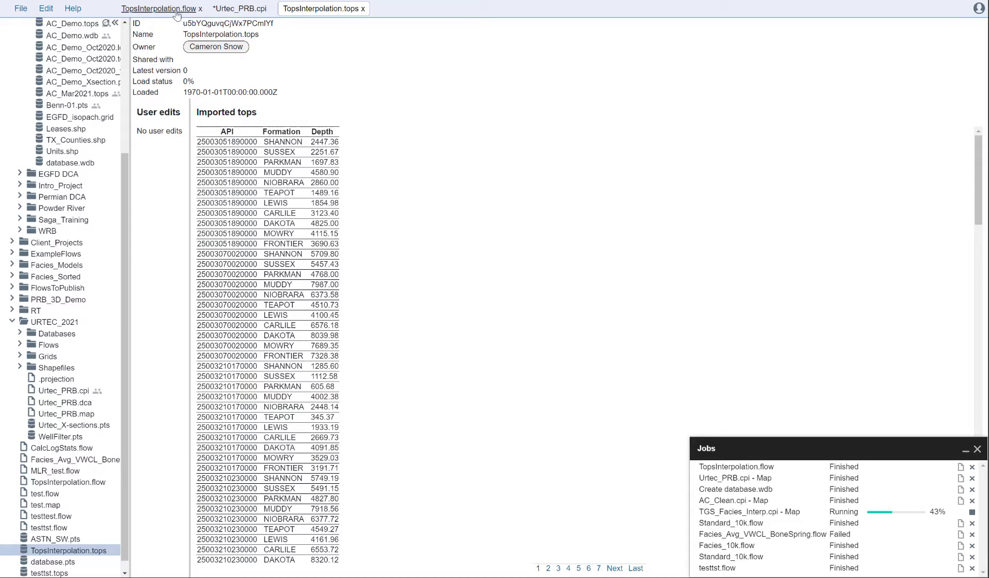
Switch the tops database of the Urtec_PRB.cpi project to TopsInterpolation.tops.
click(238, 10)
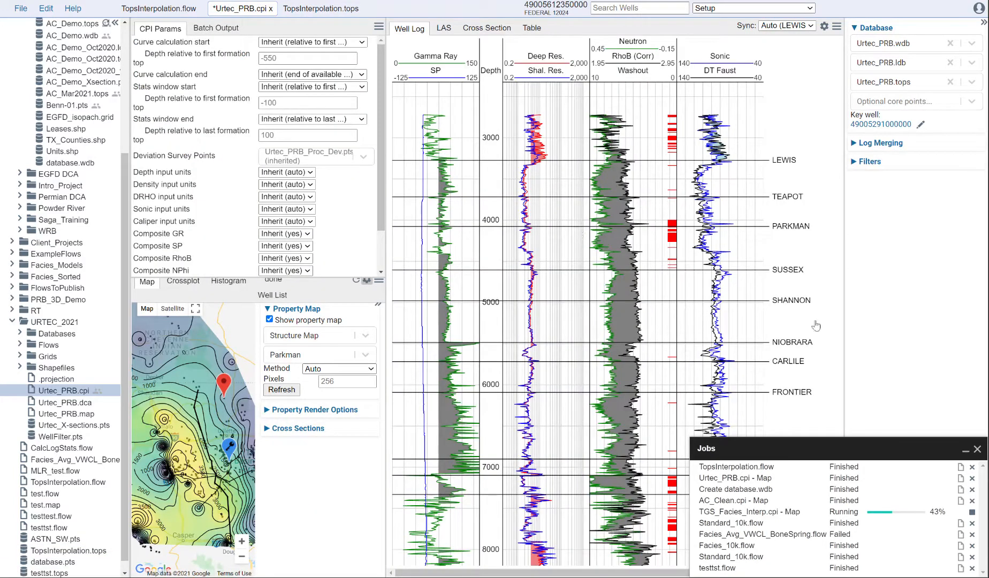
click(972, 83)
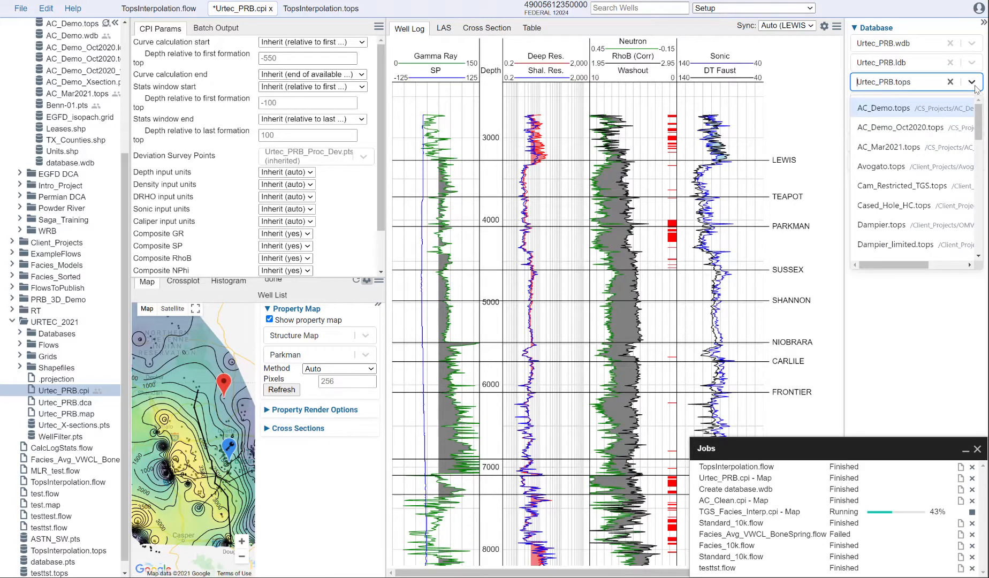
text(inter)
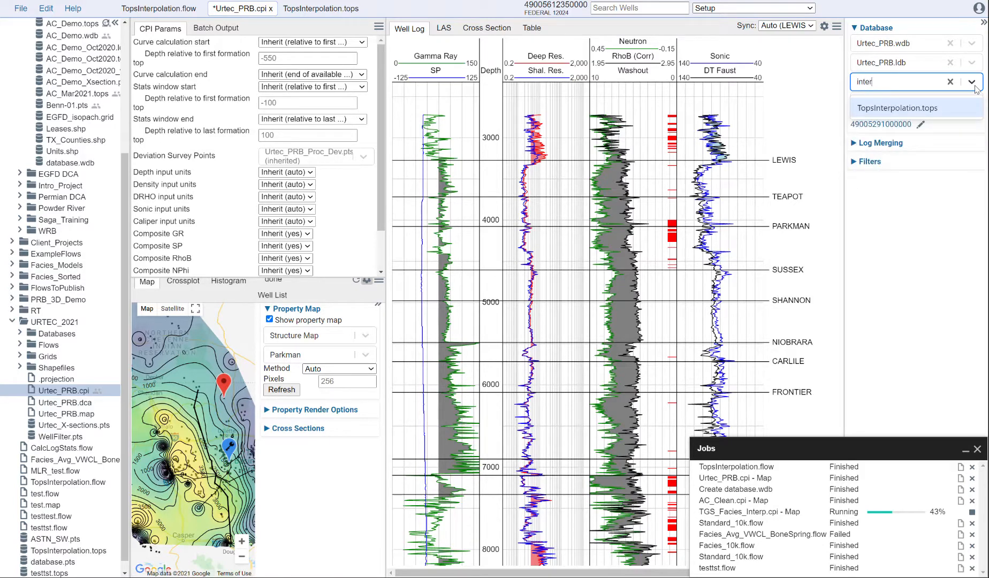
click(932, 109)
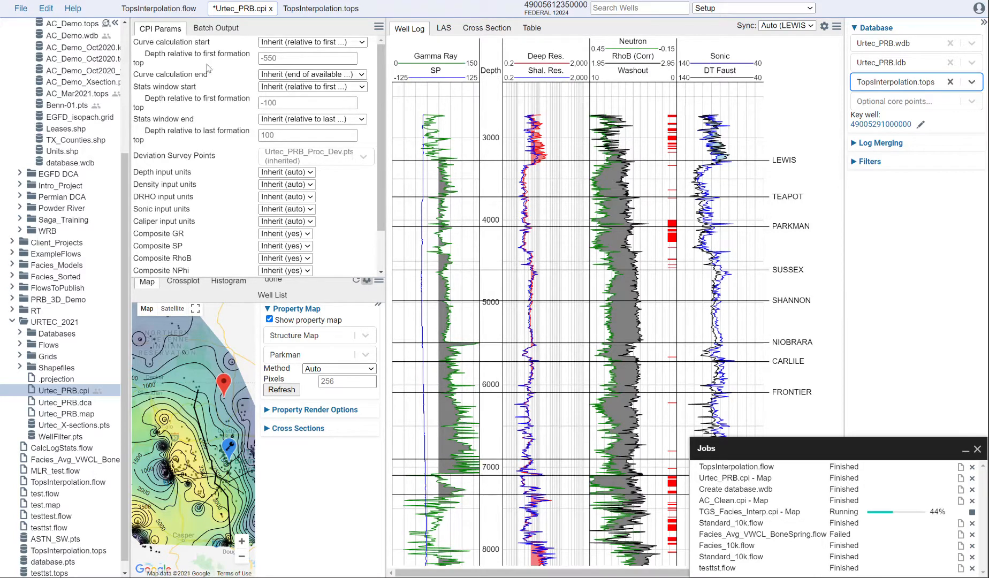
Review the settings of the LogInput, PointsInput, TopsInterp and TopsOutput steps in TopsInterpolation.flow.
click(175, 10)
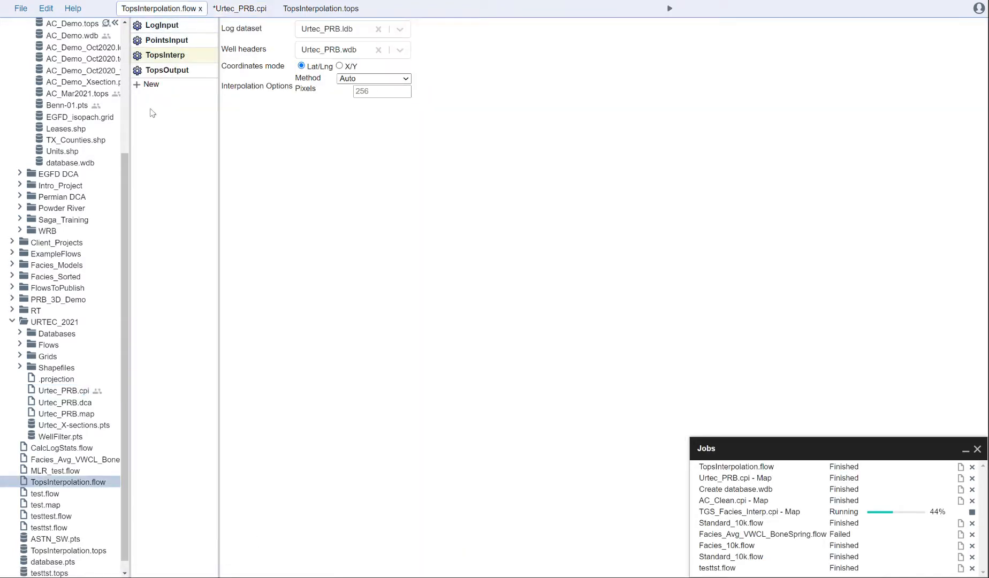
click(174, 24)
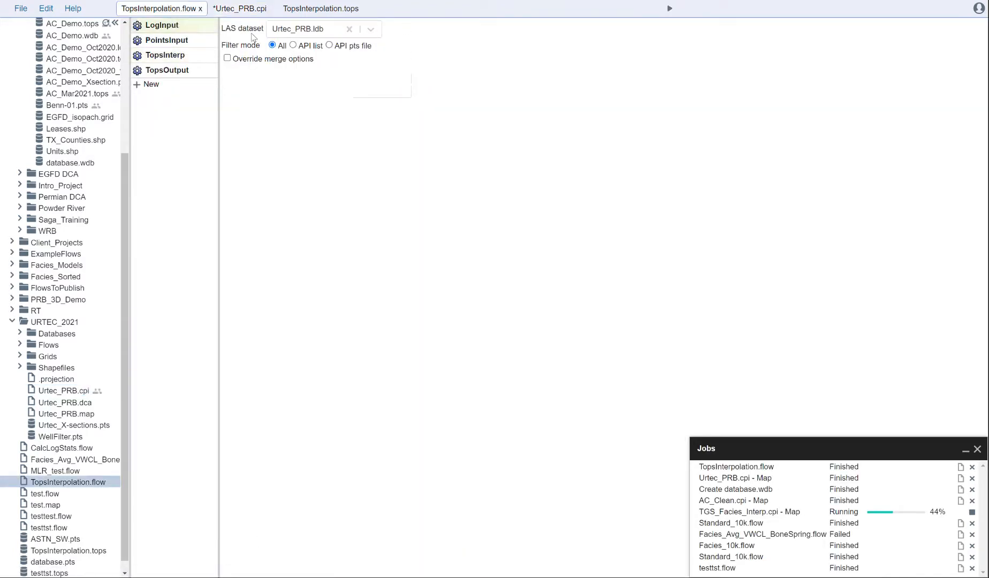
click(173, 40)
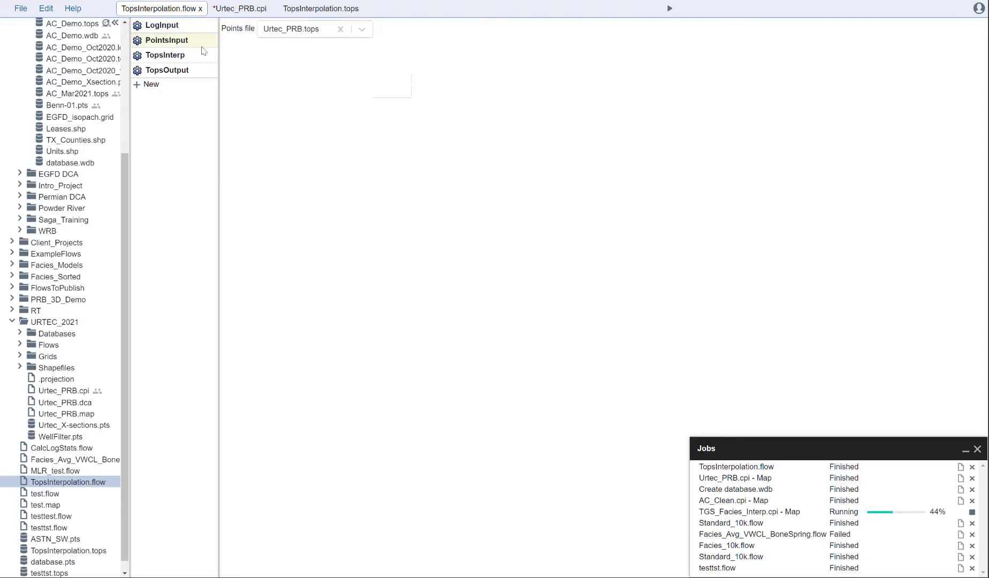
click(156, 56)
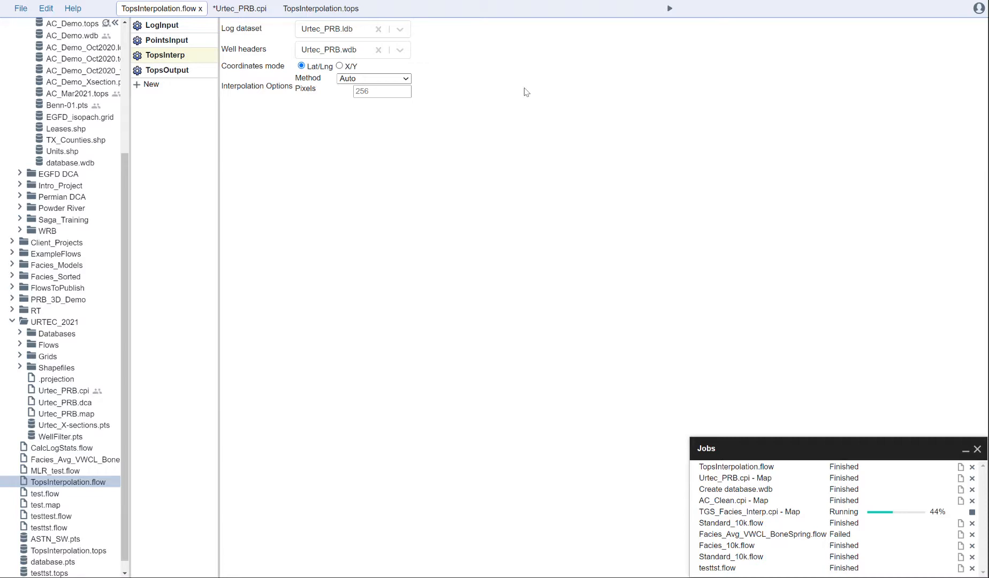
click(172, 78)
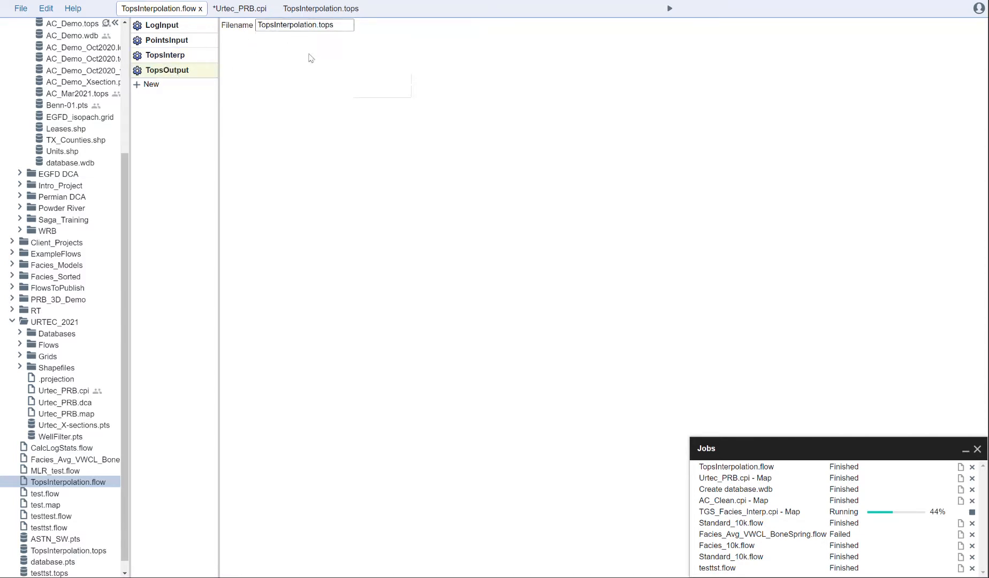